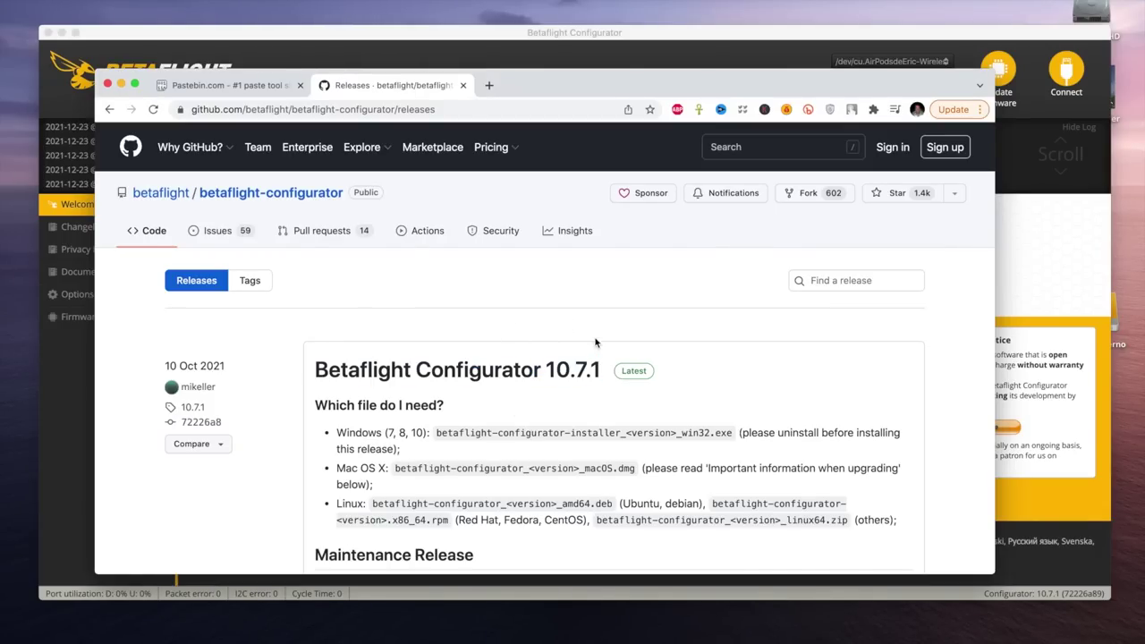
Switch to Betaflight Configurator, connect to the flight controller and reboot it into bootloader mode with the CLI command bl
scroll(423, 369, "down", 10)
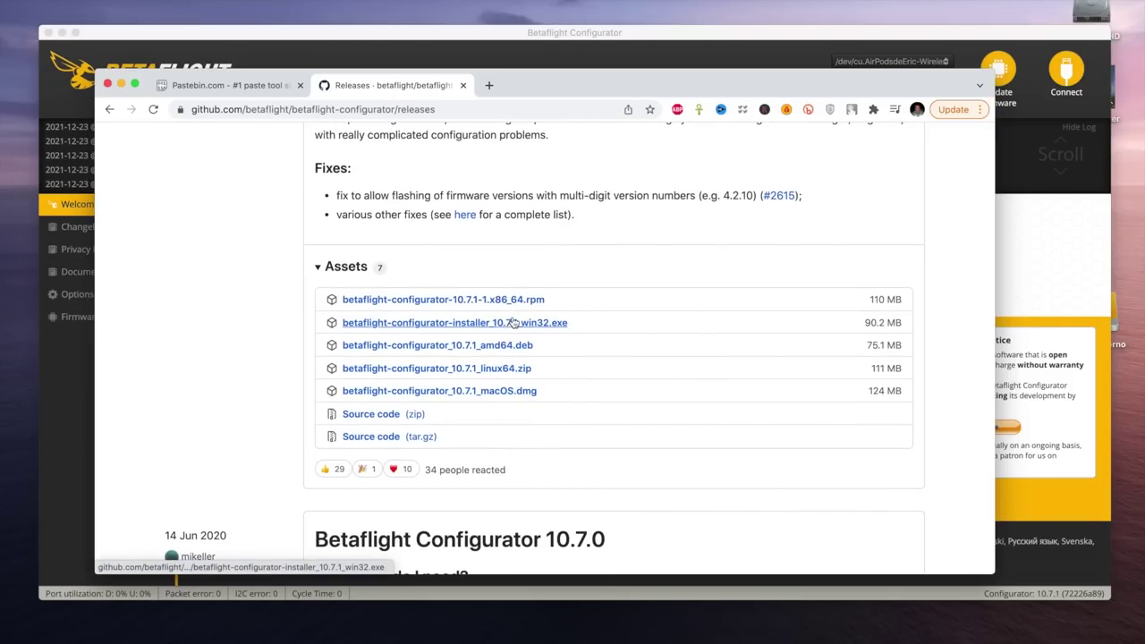
left_click(1037, 213)
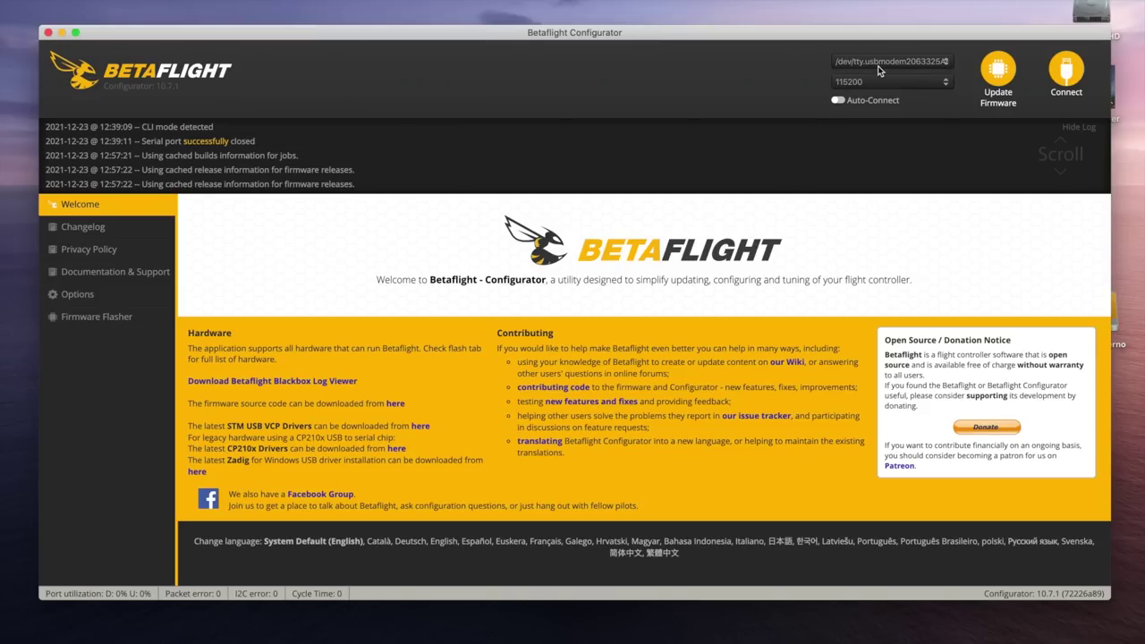
left_click(1066, 71)
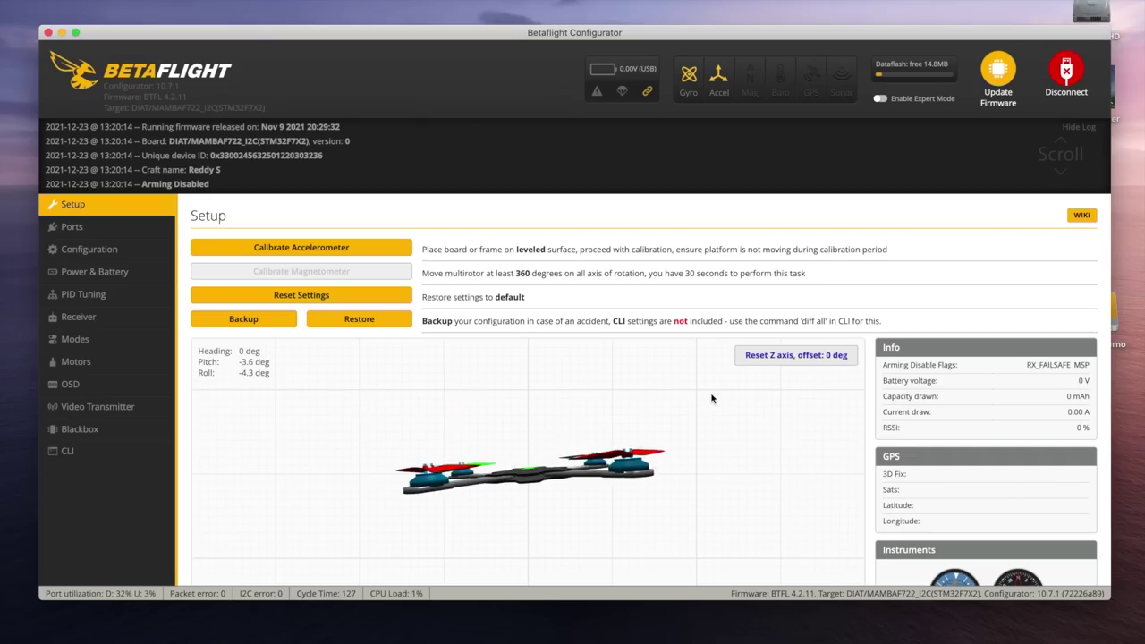
left_click(127, 456)
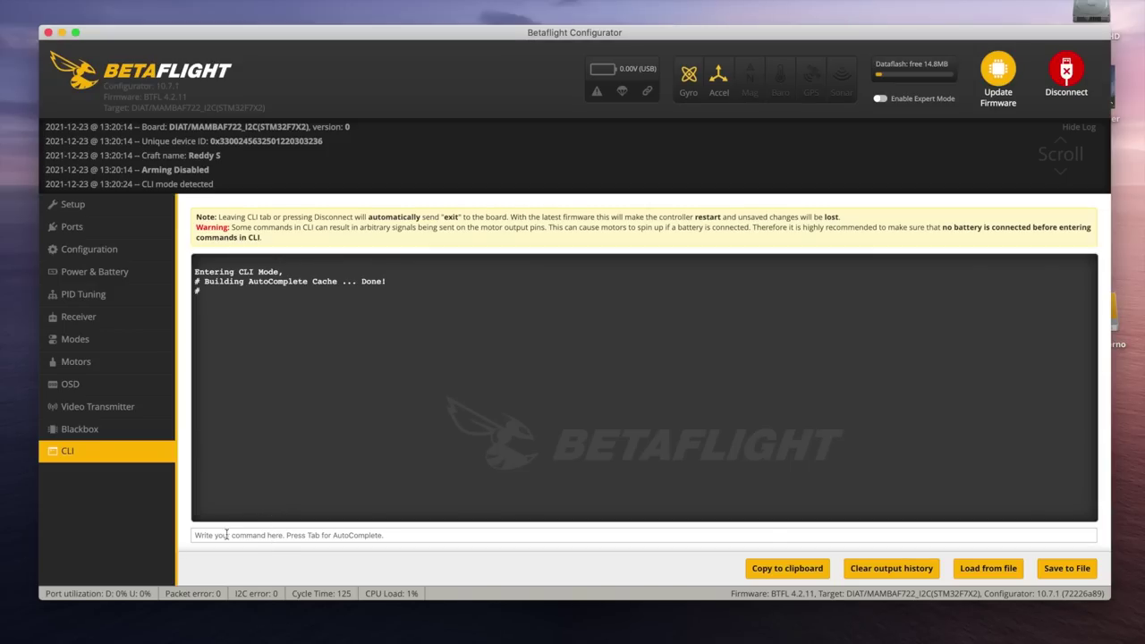
type("bl")
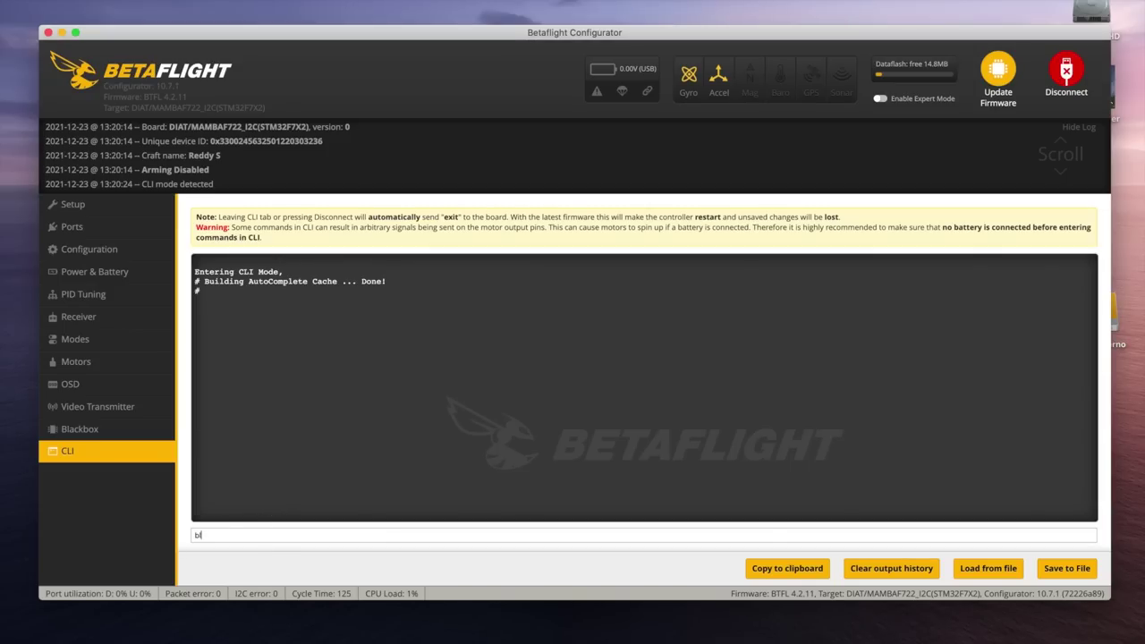
key("Return")
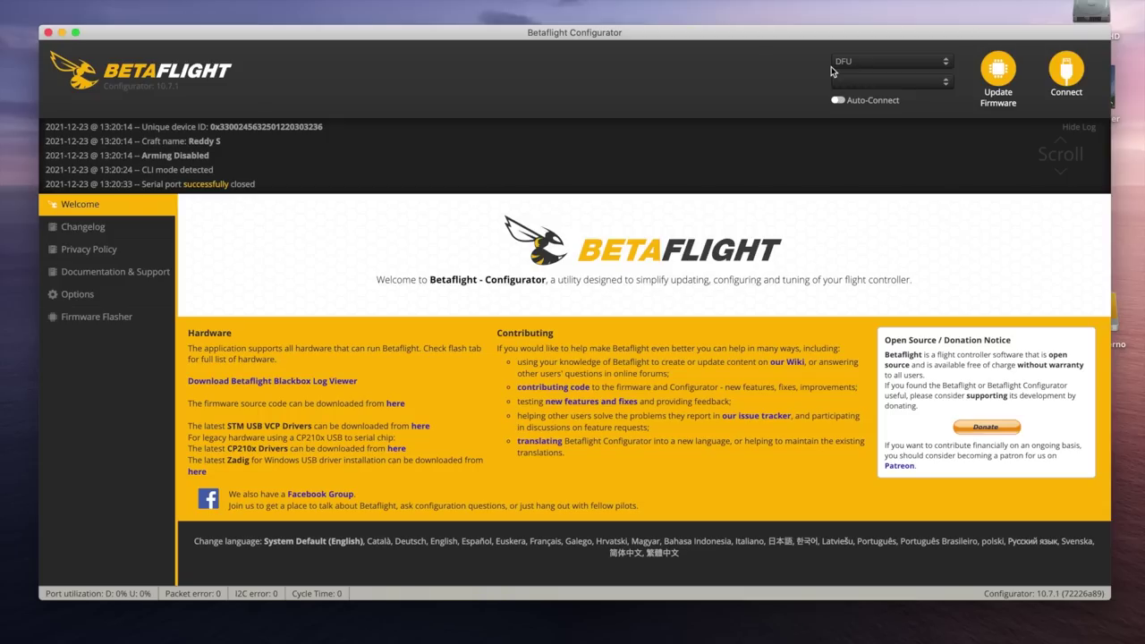
Load the online 4.2.11 firmware release for the MAMBAF722_I2C board and flash it to the flight controller
left_click(132, 316)
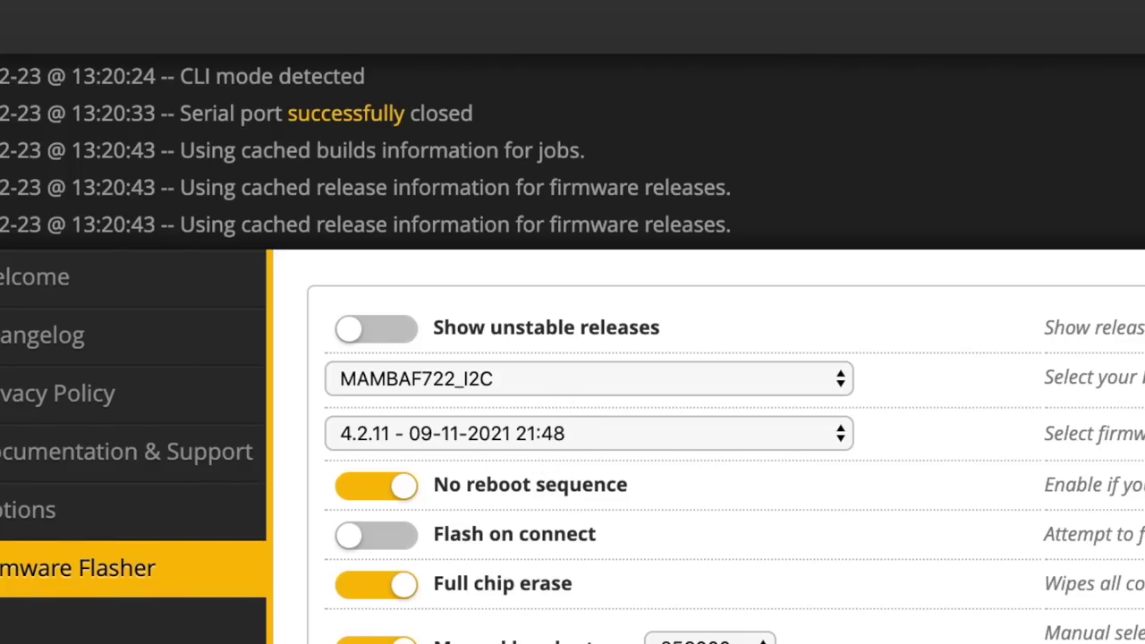
left_click(534, 435)
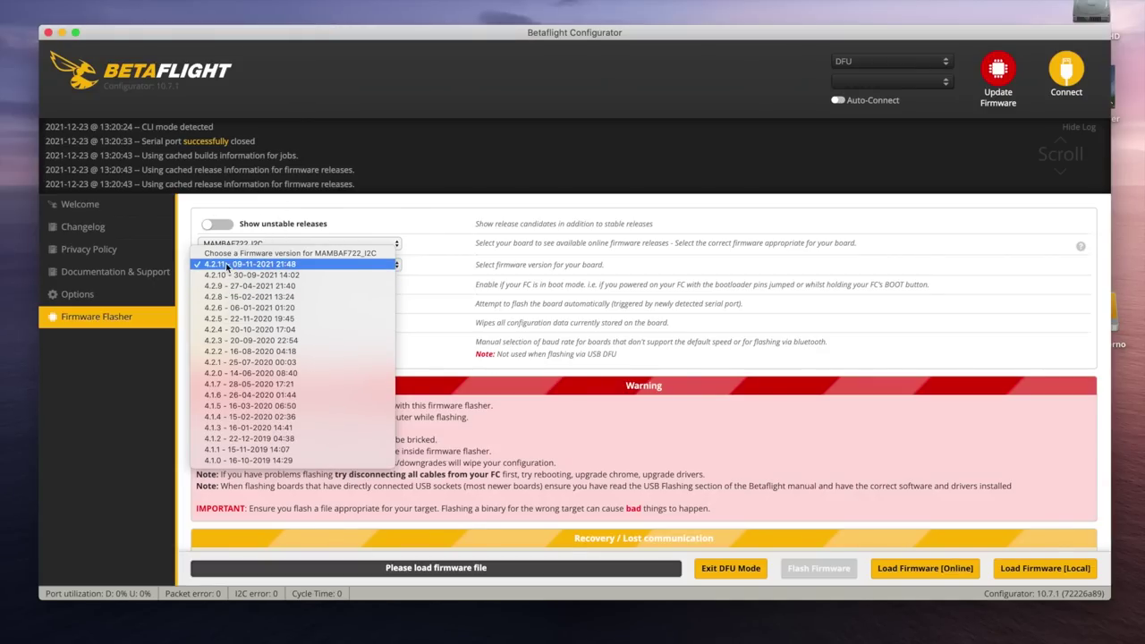
left_click(242, 265)
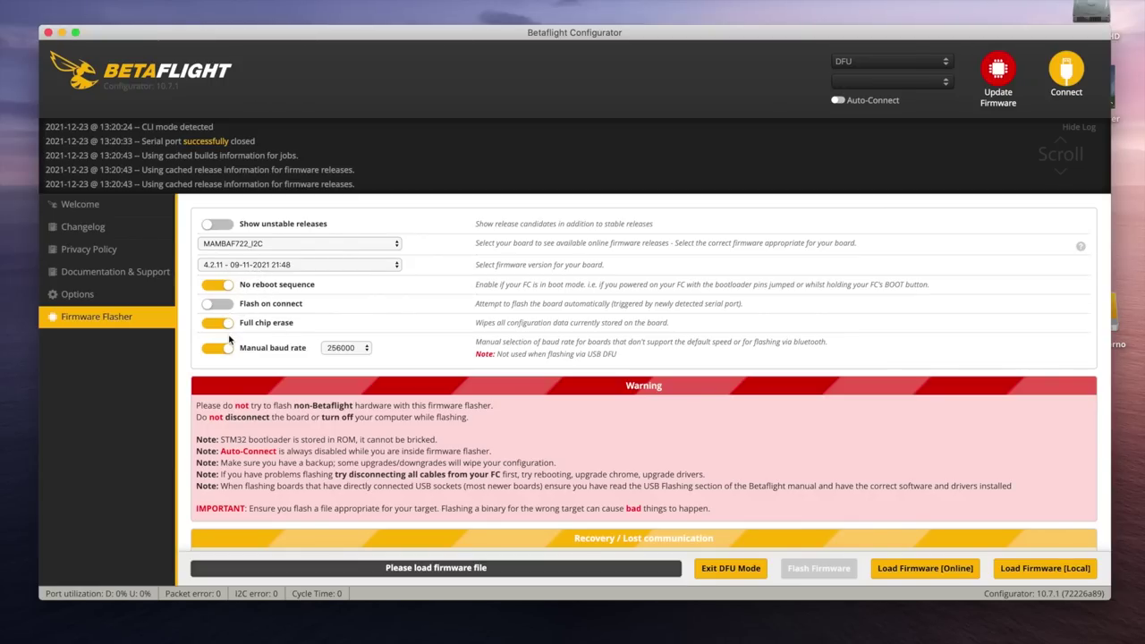
left_click(907, 571)
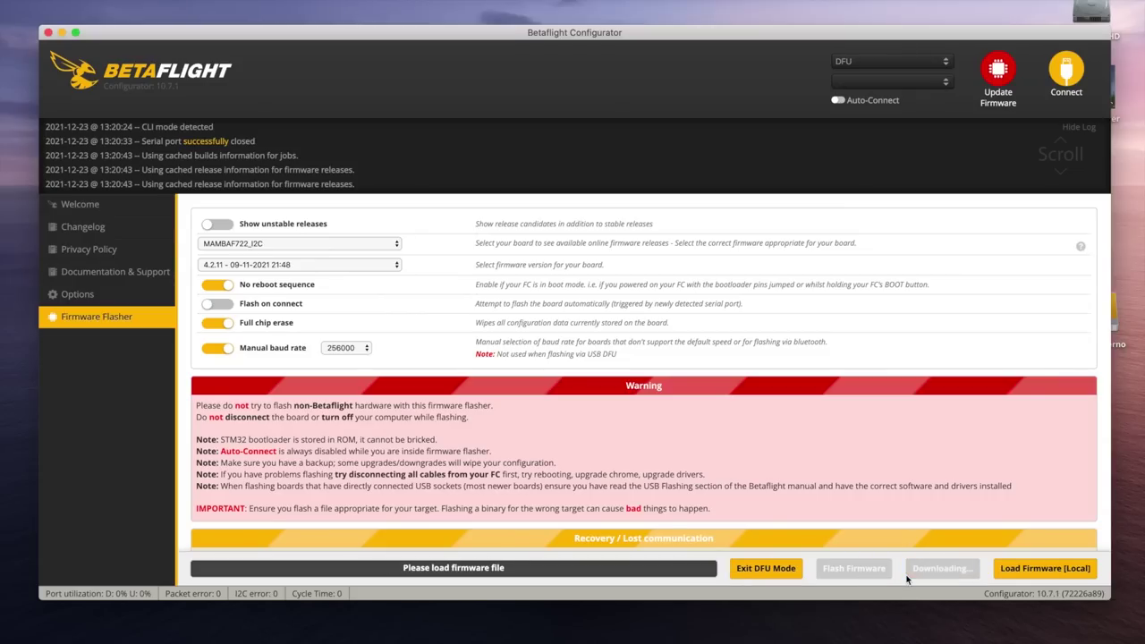
scroll(917, 399, "down", 3)
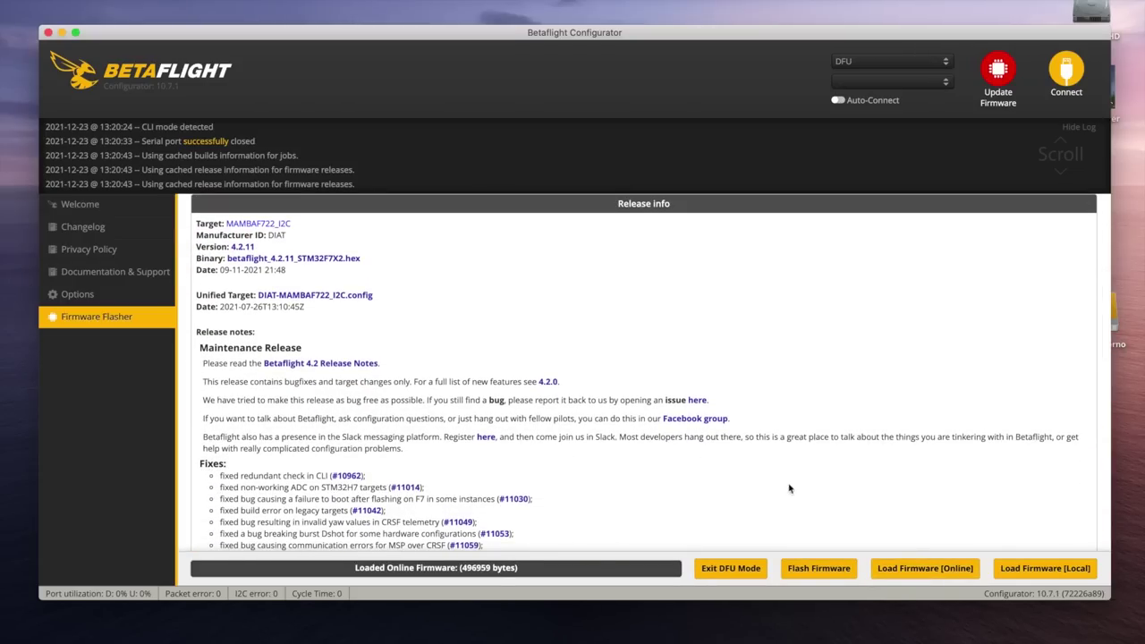
left_click(812, 571)
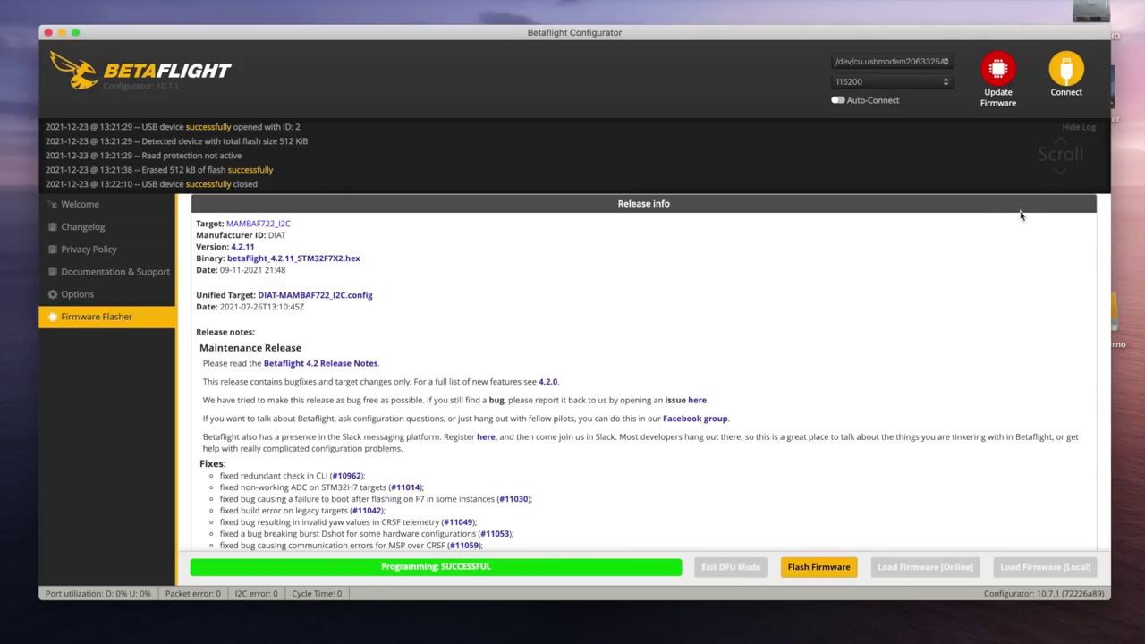
Connect to the flashed board to apply its custom defaults, and calibrate the accelerometer after reconnecting
left_click(1068, 79)
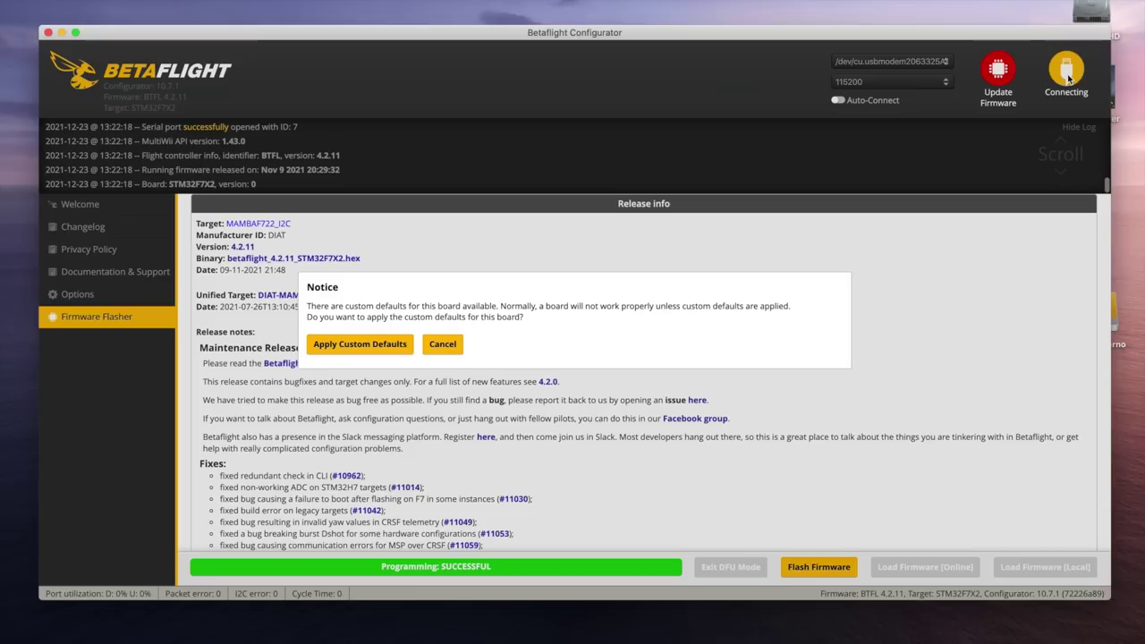
left_click(383, 347)
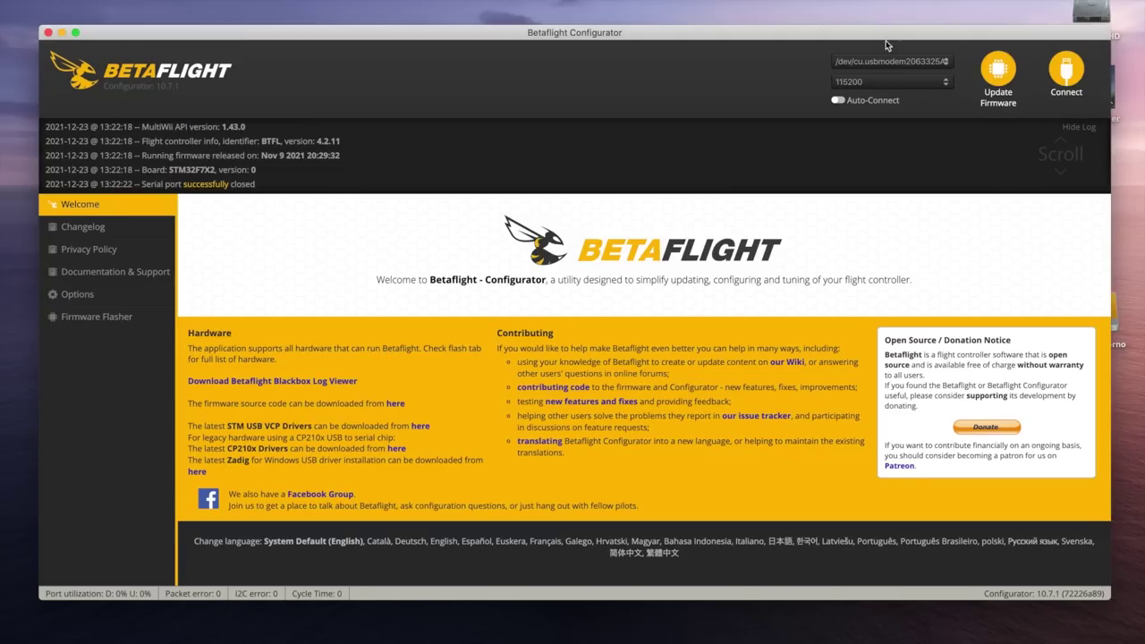
left_click(1066, 80)
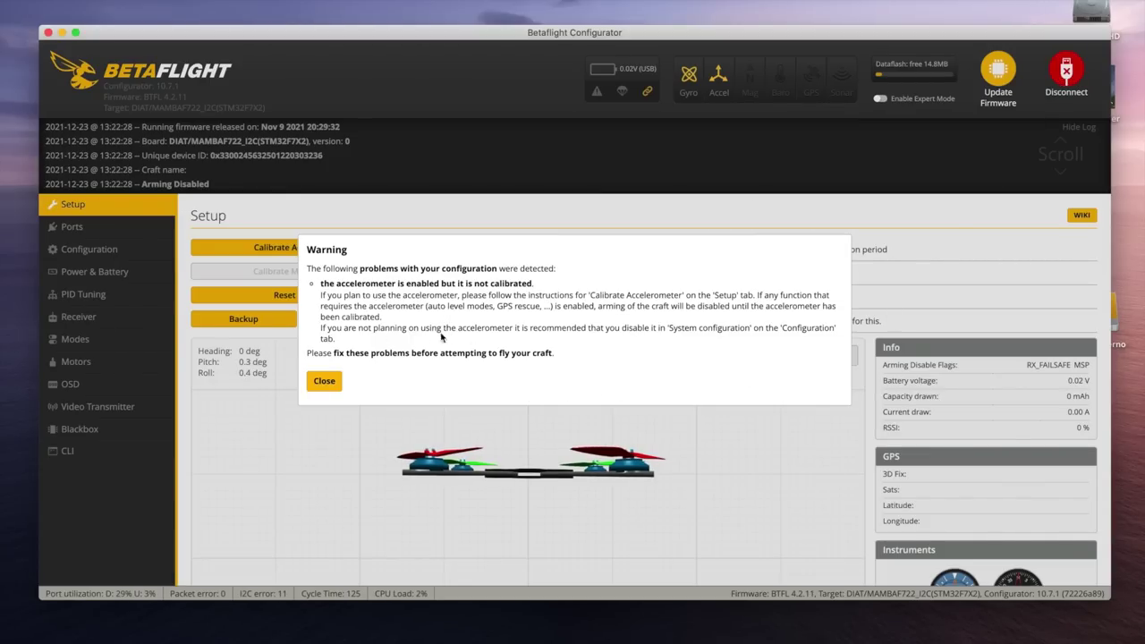
left_click(325, 381)
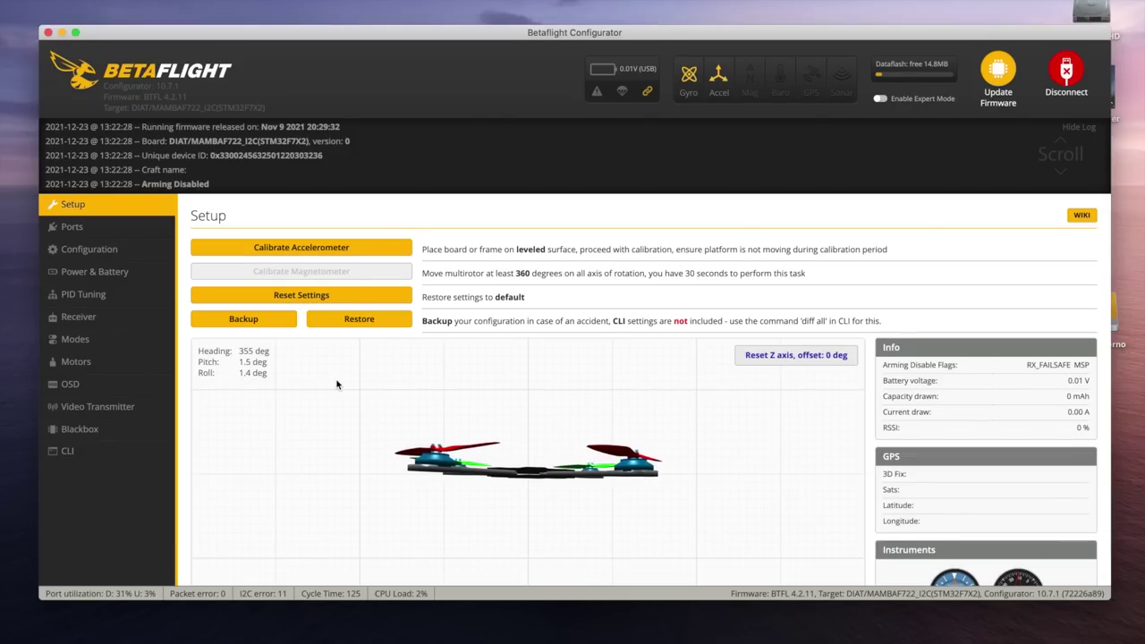
left_click(318, 254)
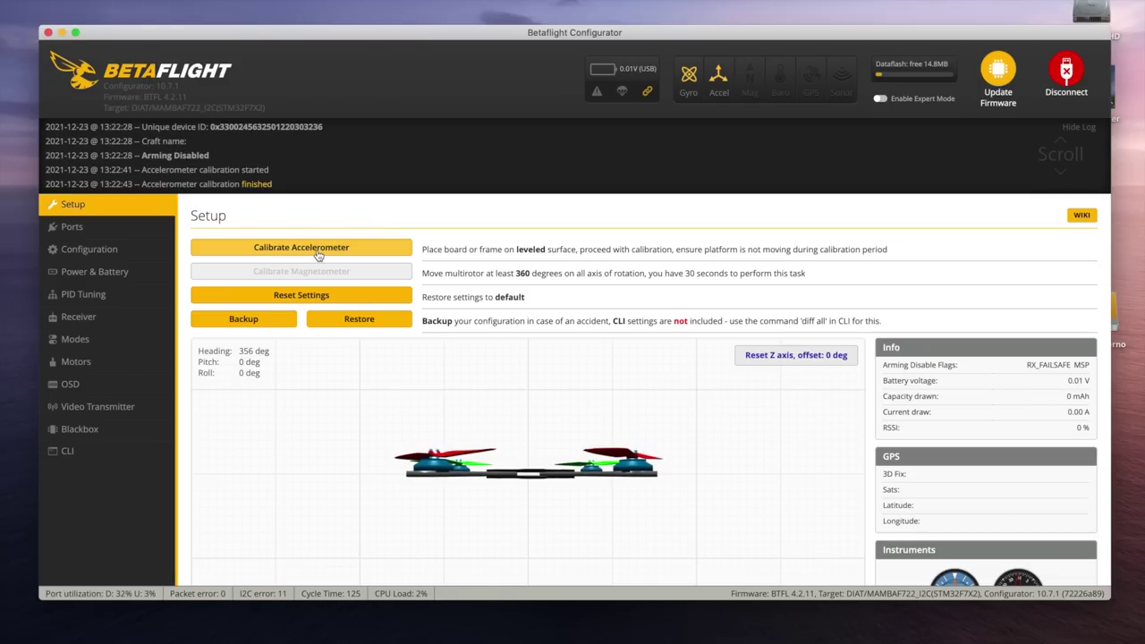
Review the configuration and PID tuning settings of the freshly flashed board, and return to the setup page
left_click(135, 228)
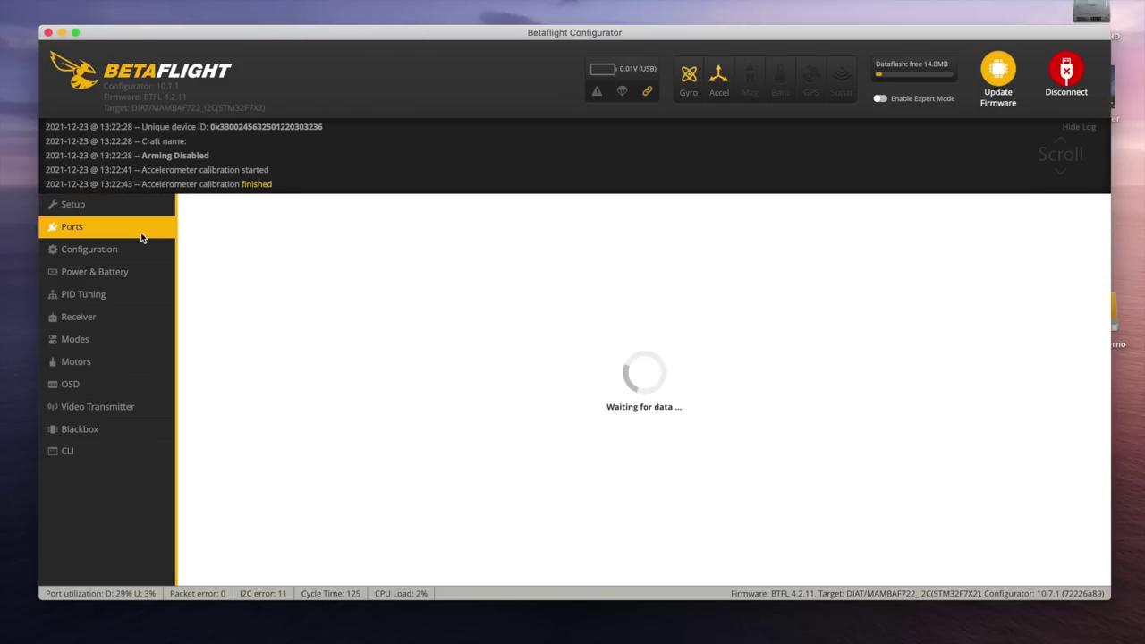
left_click(141, 251)
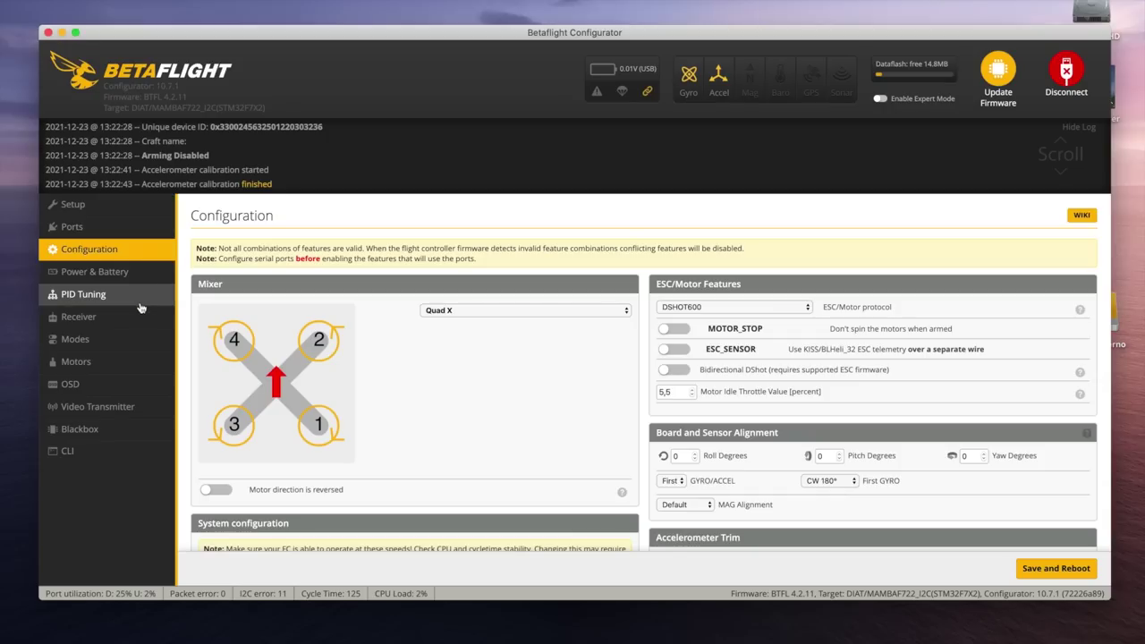
left_click(134, 294)
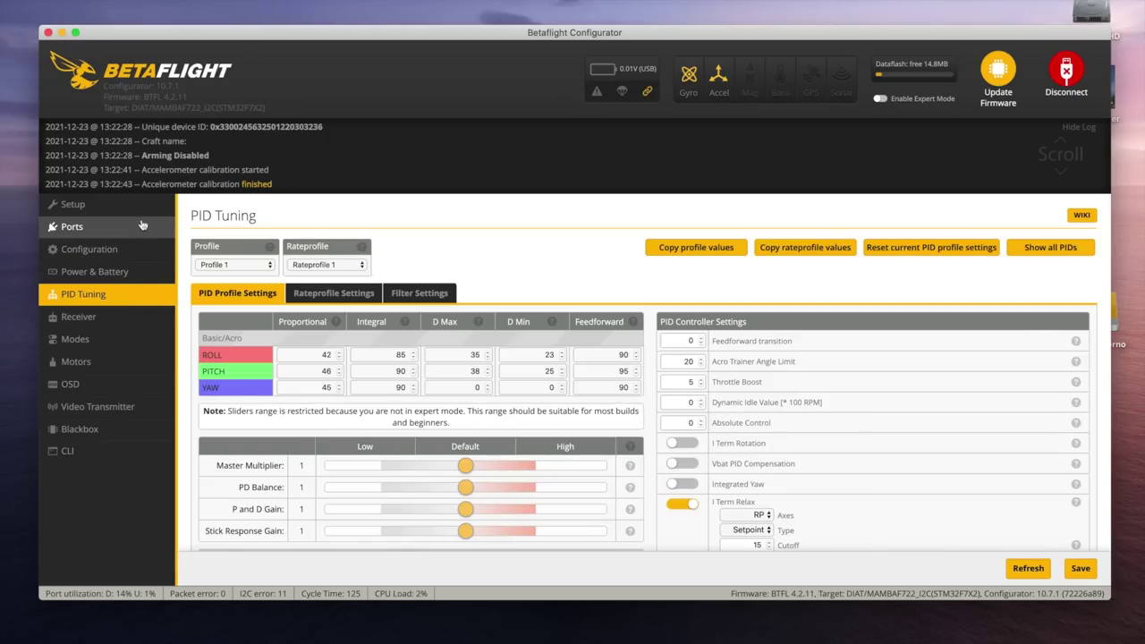
left_click(143, 218)
Switch to Chrome and copy the entire saved configuration text, from # version to save, out of the Pastebin page
mouse_move(385, 637)
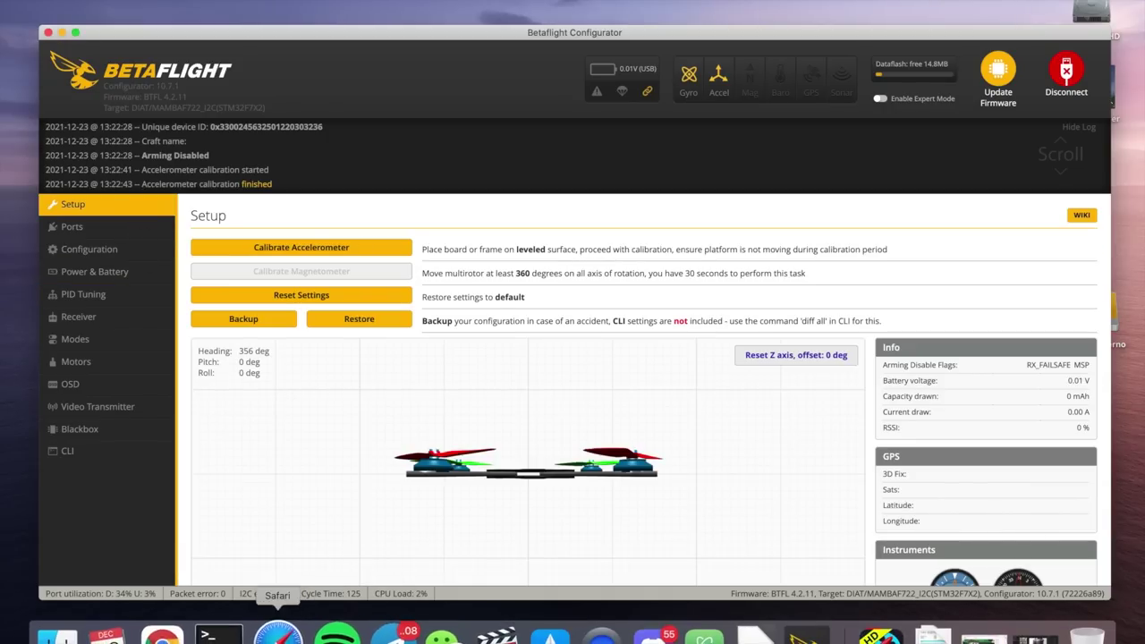
left_click(172, 634)
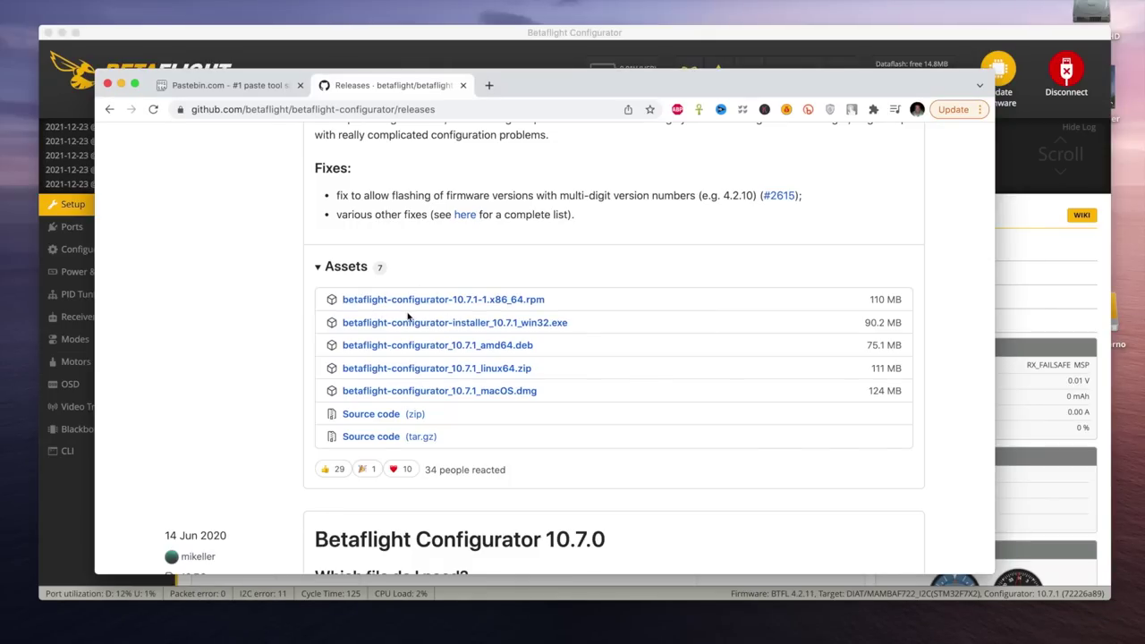
scroll(415, 322, "down", 2)
scroll(415, 322, "up", 10)
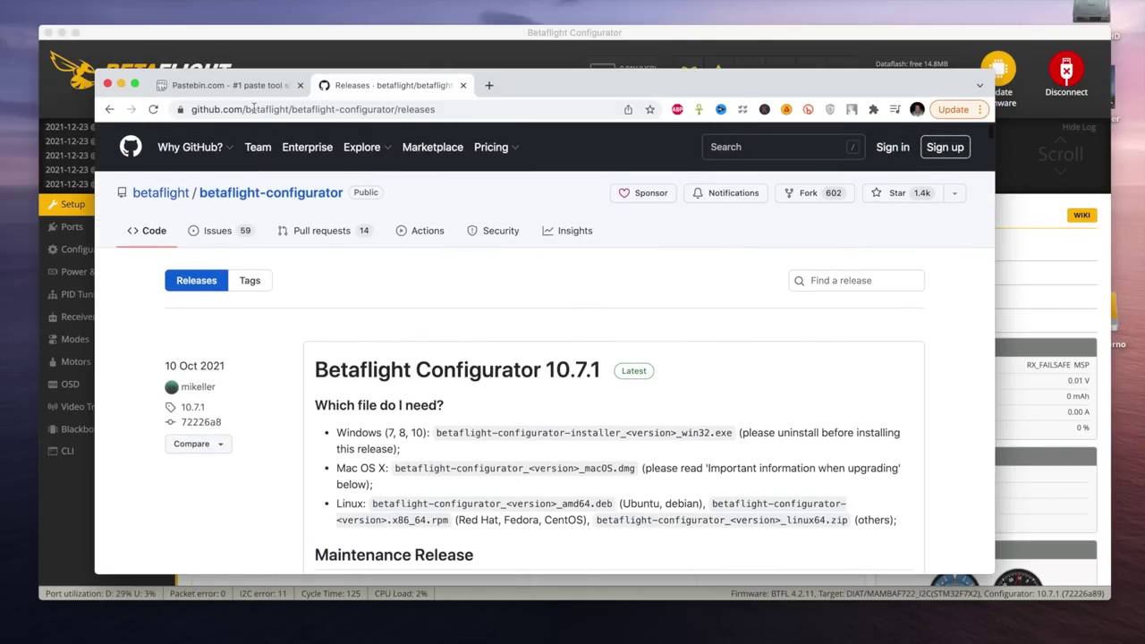
left_click(253, 86)
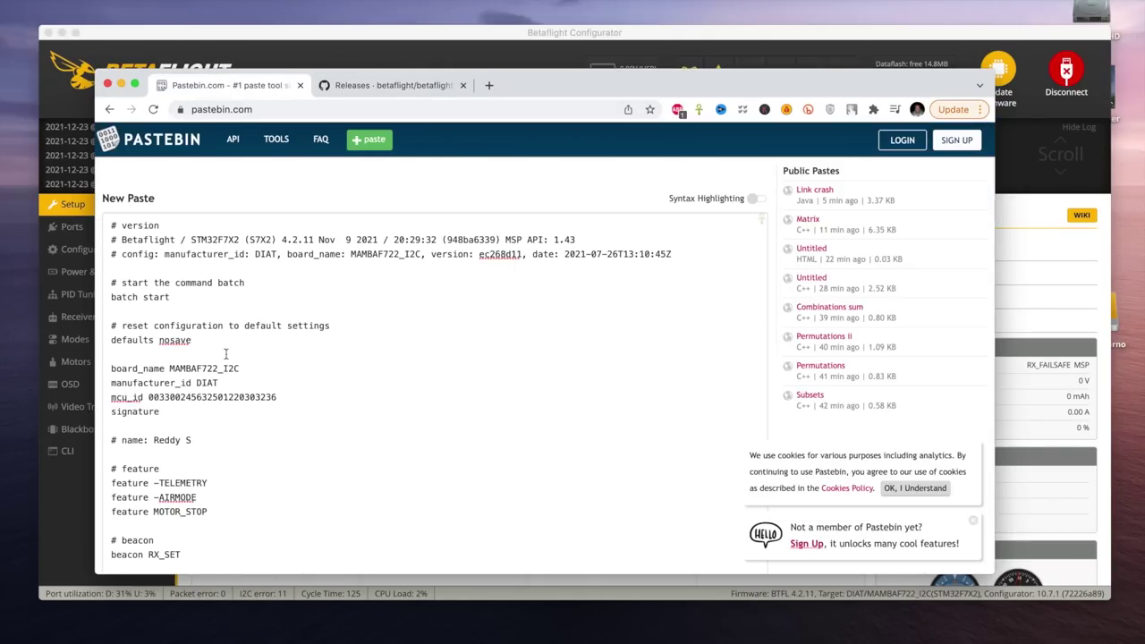
scroll(342, 350, "down", 1)
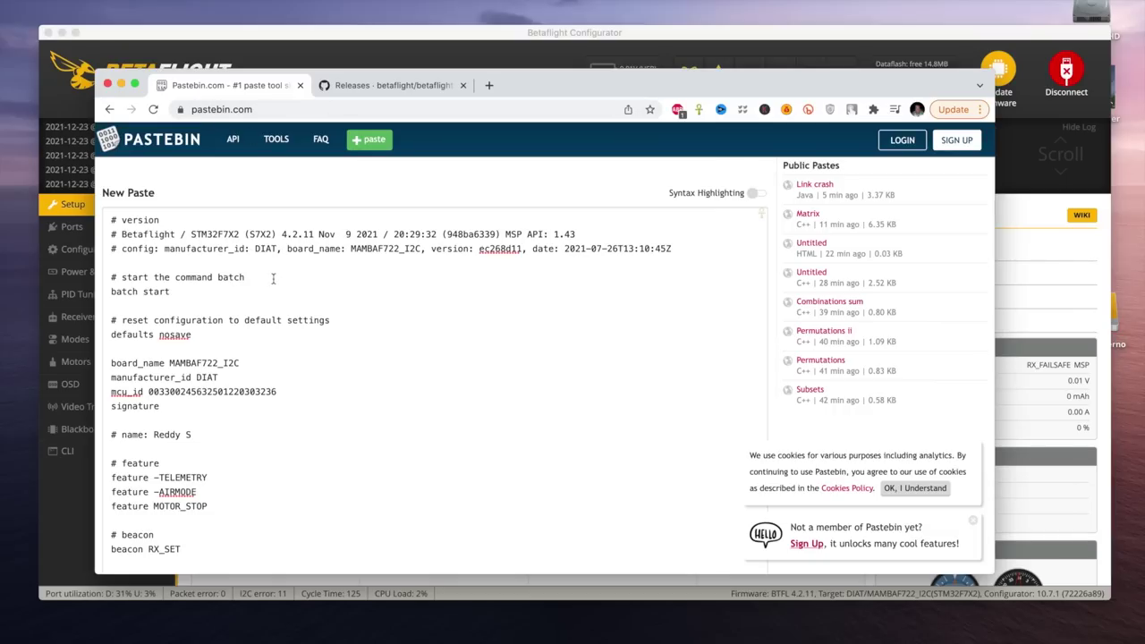
left_click_drag(113, 220, 308, 522)
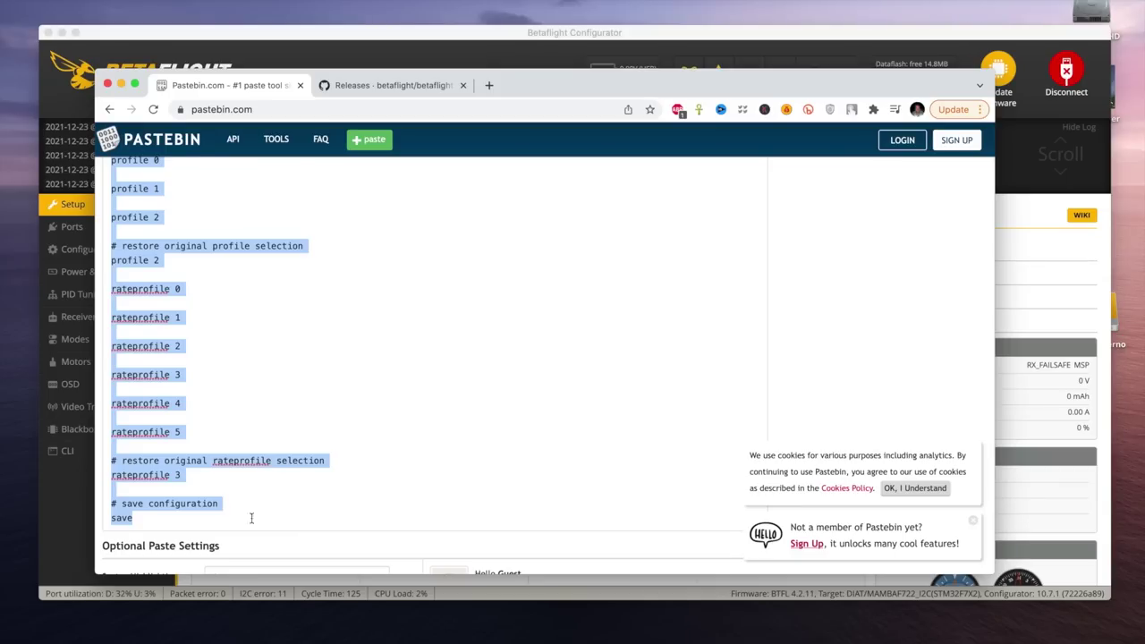
right_click(194, 508)
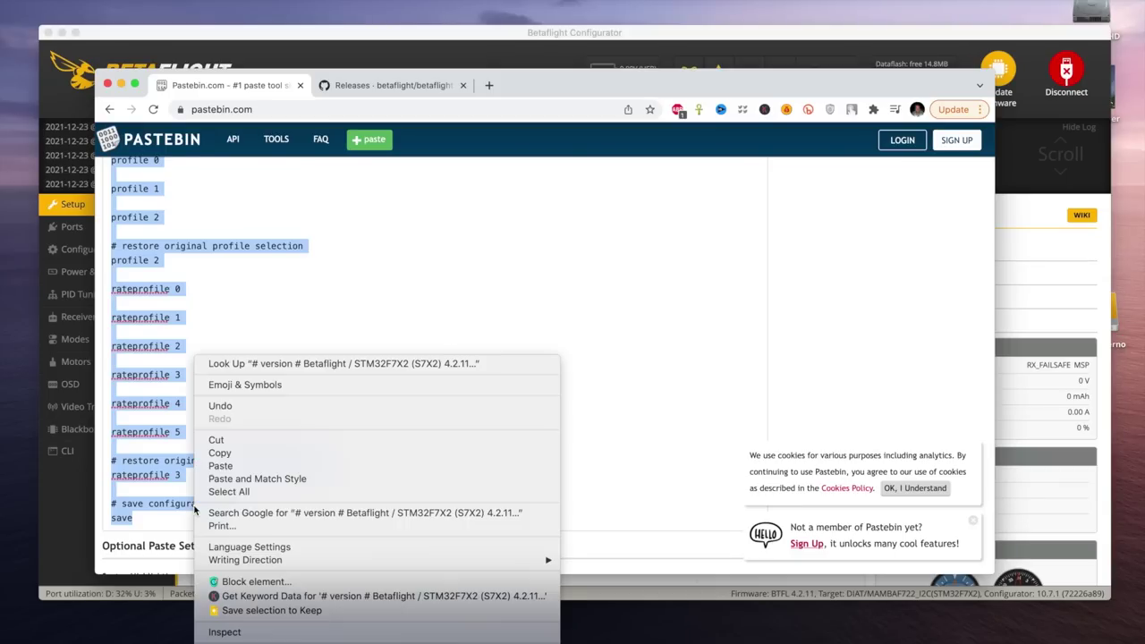
left_click(231, 454)
Switch back to Betaflight Configurator and run the copied configuration in the CLI to restore the board's settings
left_click(633, 34)
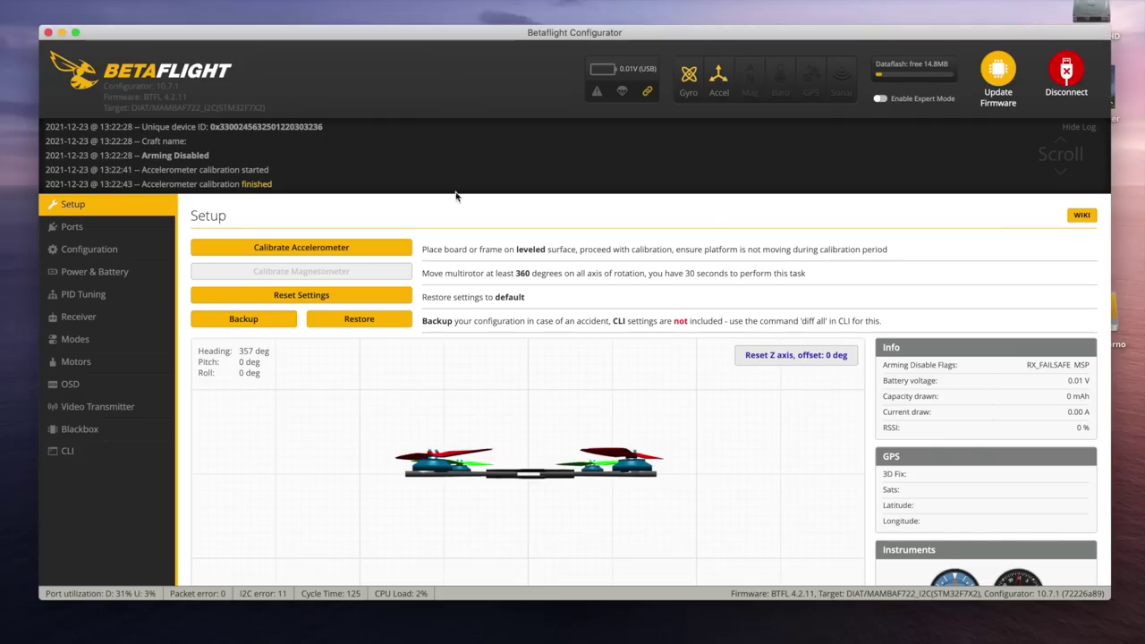
left_click(101, 451)
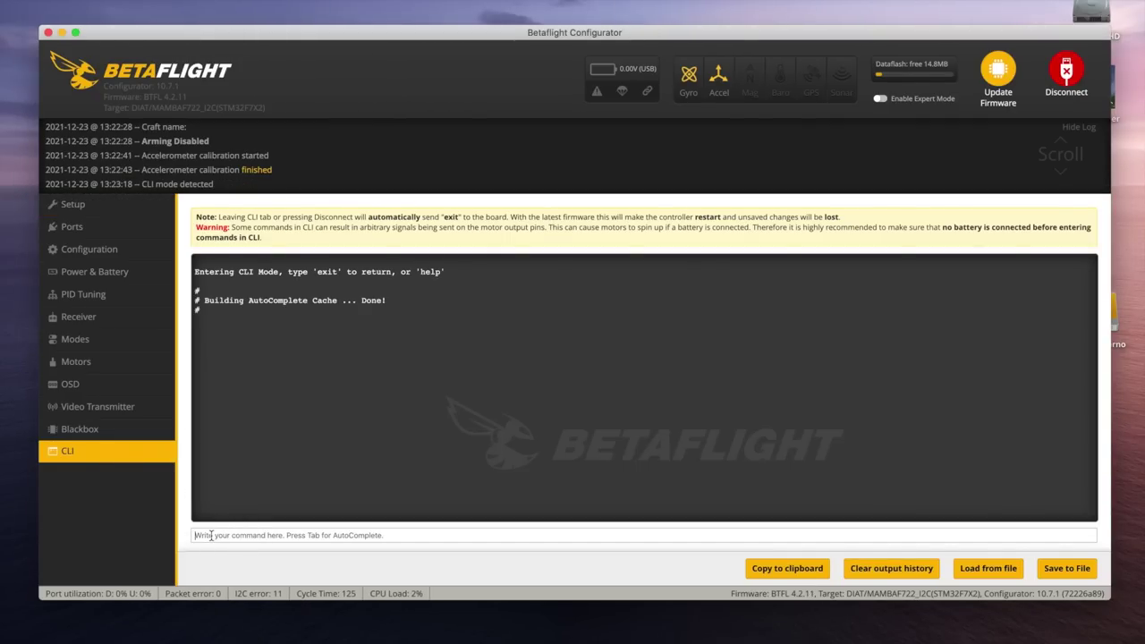
right_click(211, 535)
left_click(254, 619)
key("Return")
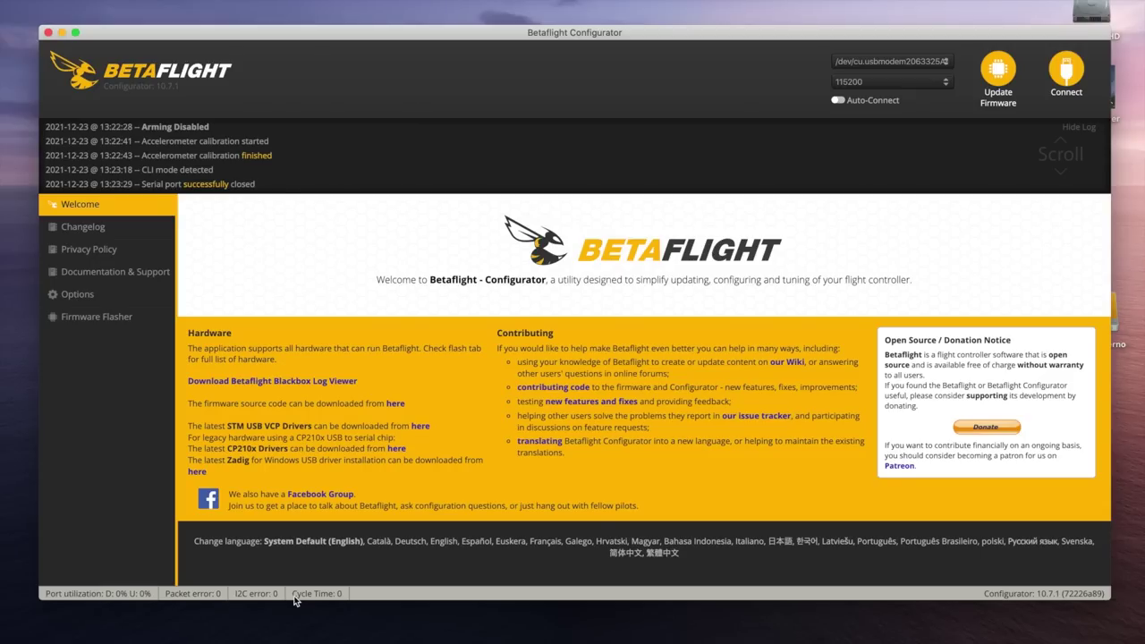
Reconnect to the flight controller, check the restored modes and OSD settings, and disconnect
left_click(1066, 78)
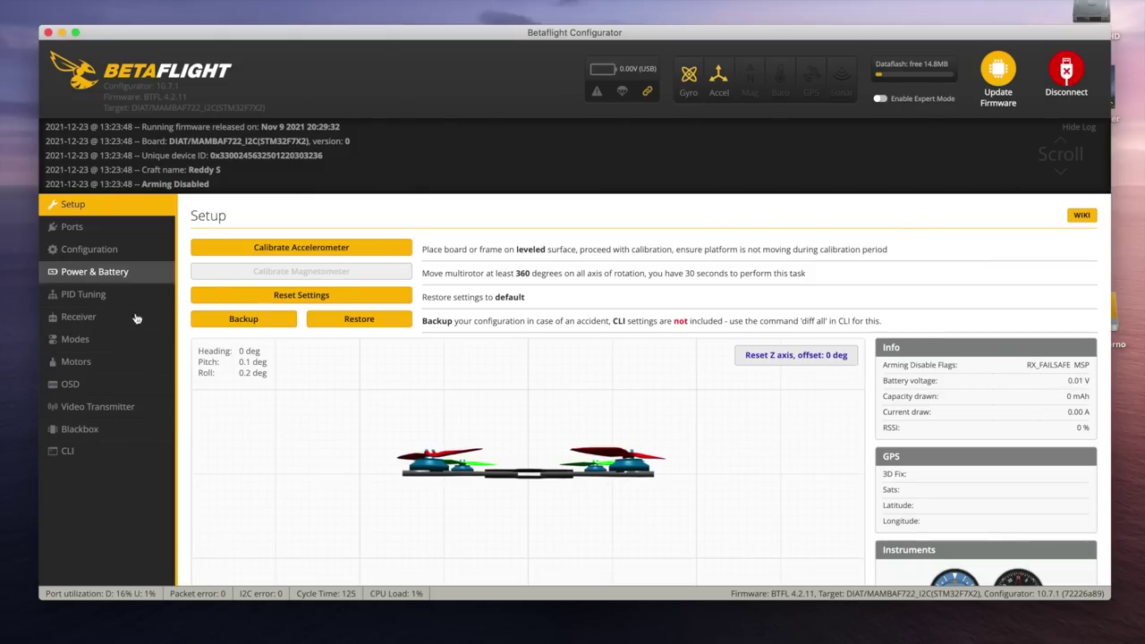
left_click(79, 340)
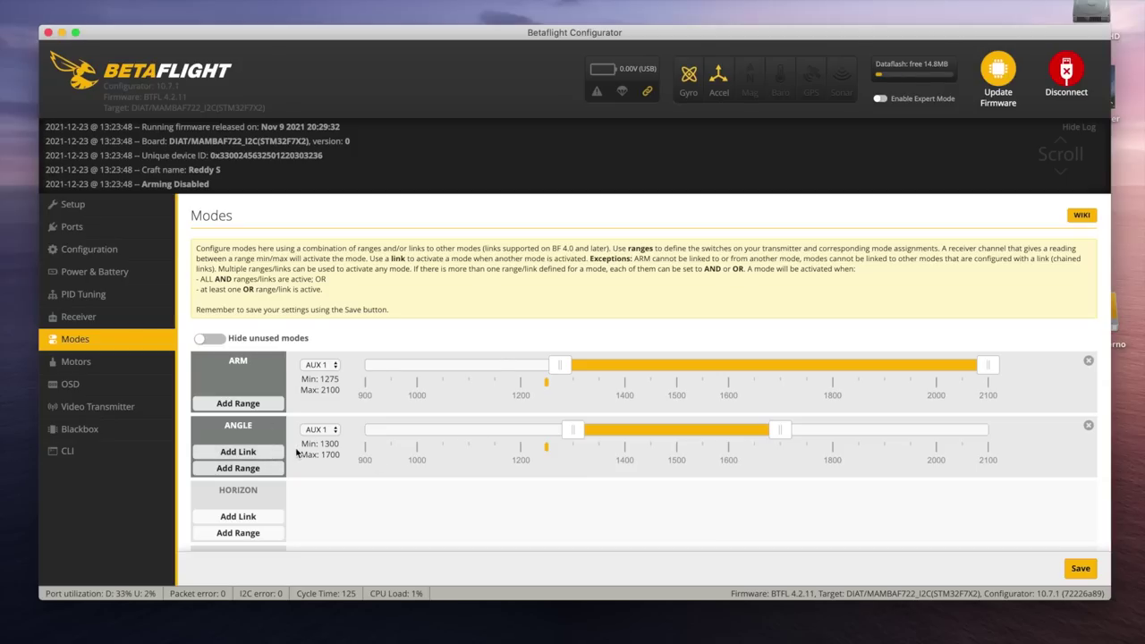
left_click(130, 387)
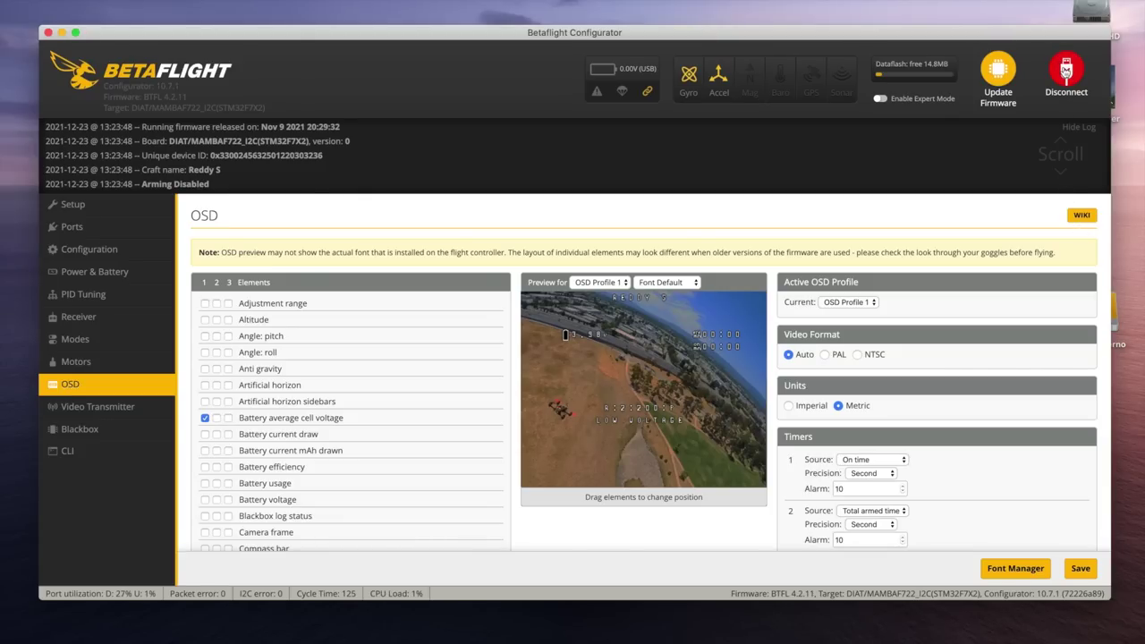
left_click(1067, 72)
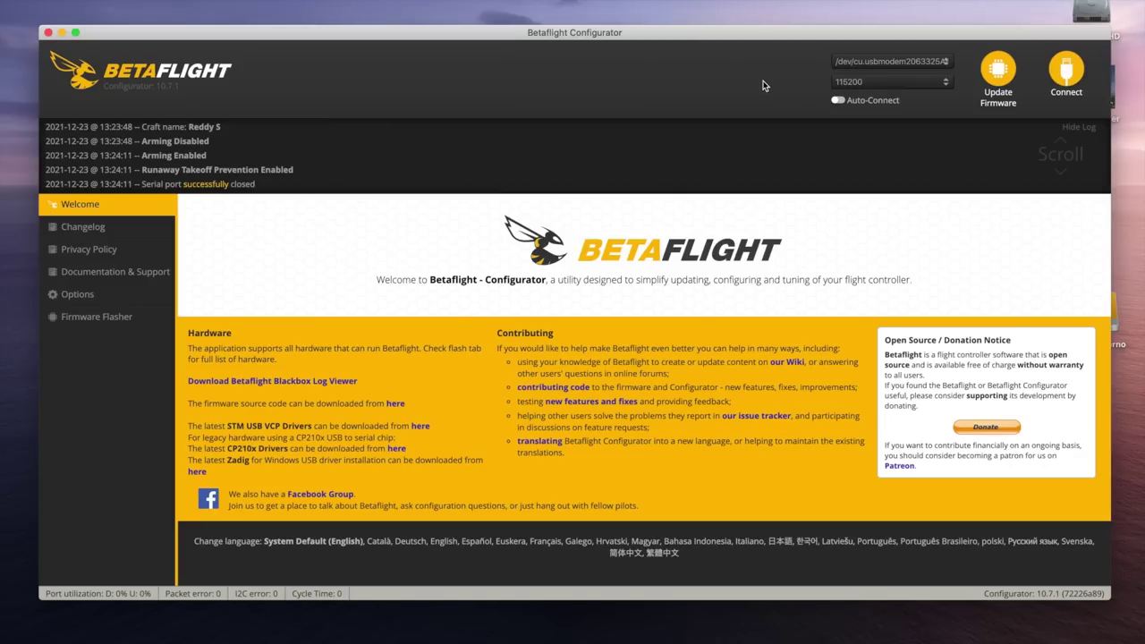